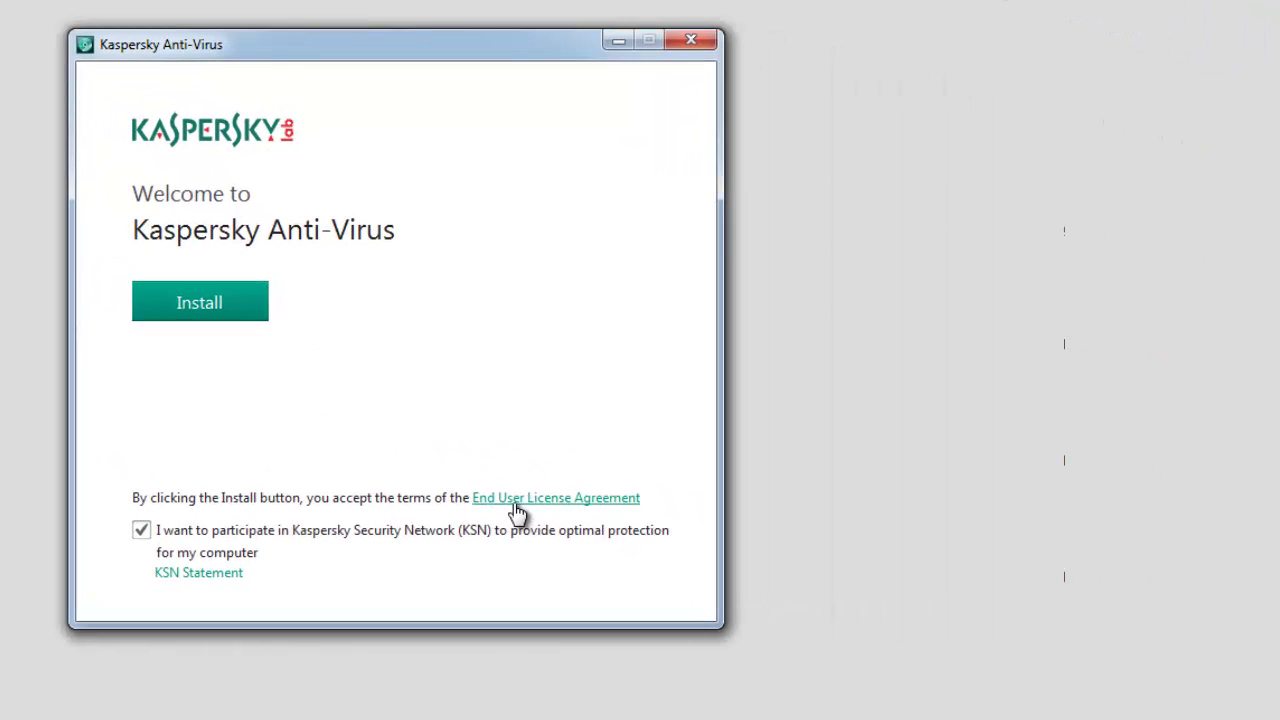
Briefly view the End User License Agreement, then read the KSN Statement to the bottom
click(518, 500)
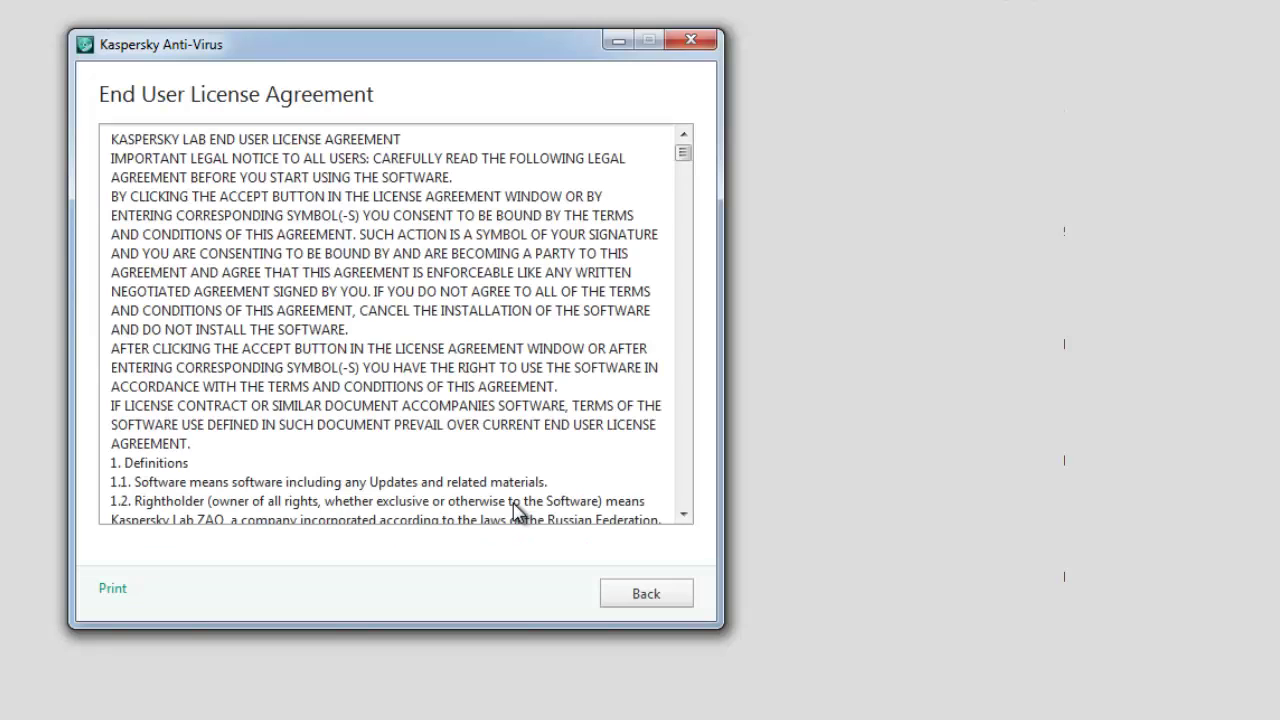
click(625, 594)
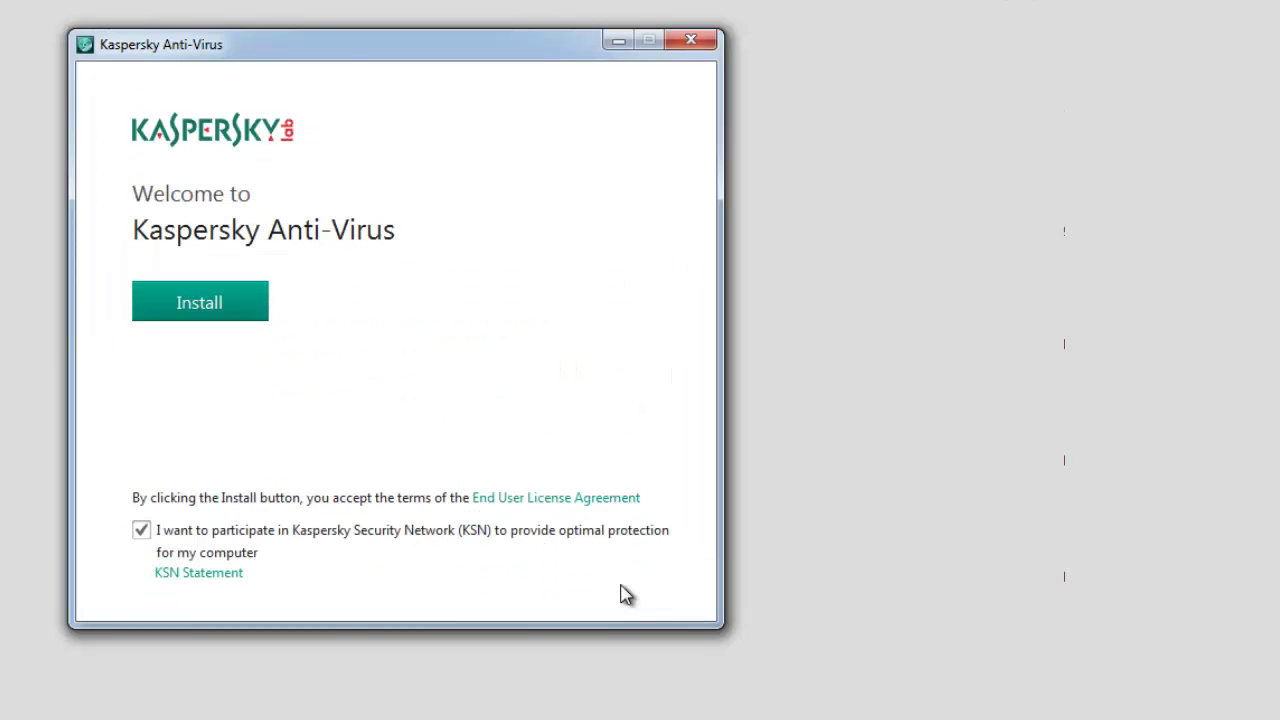
click(222, 578)
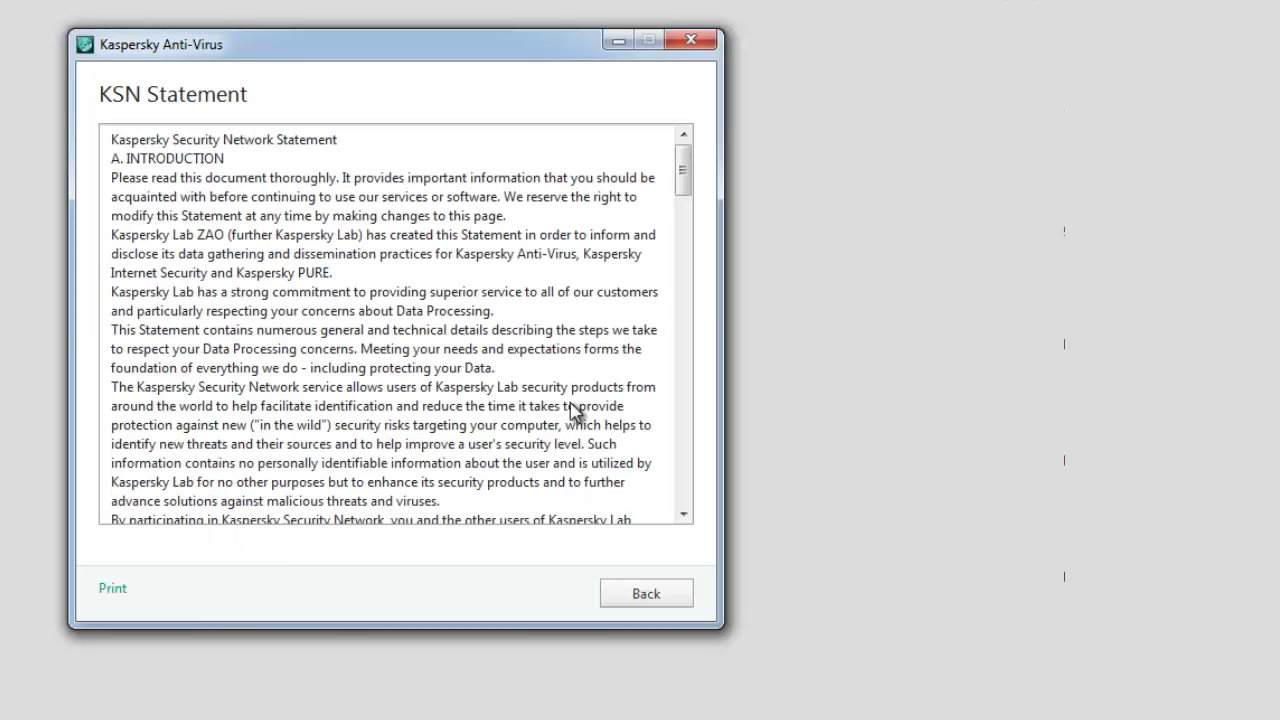
drag(688, 188, 720, 518)
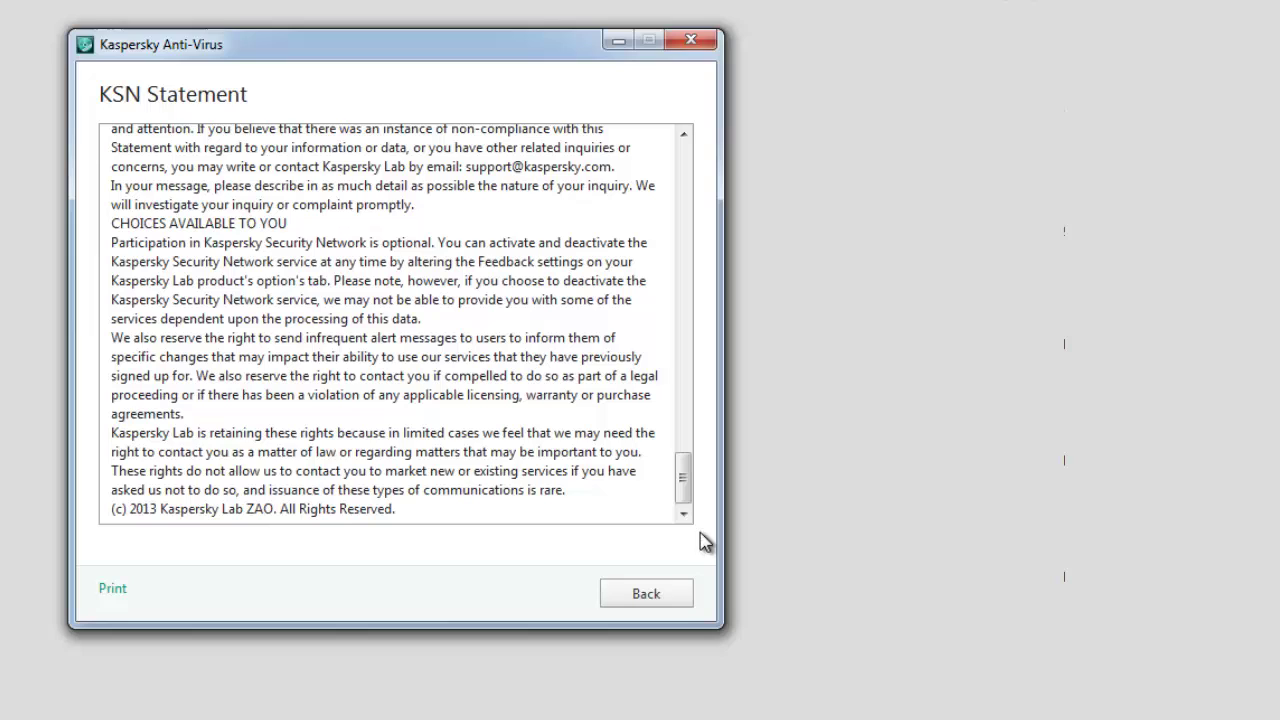
Go back to the welcome screen, leaving Kaspersky Security Network participation checked after toggling it
click(666, 604)
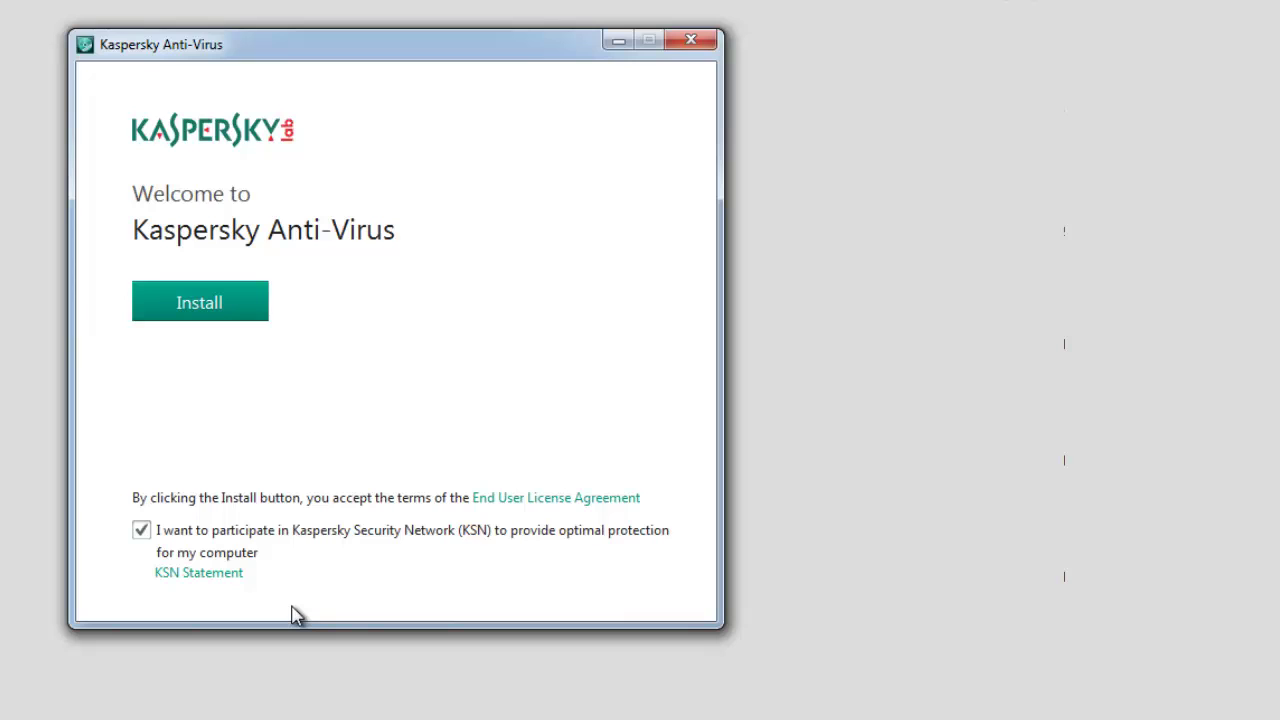
click(143, 533)
click(145, 540)
click(145, 538)
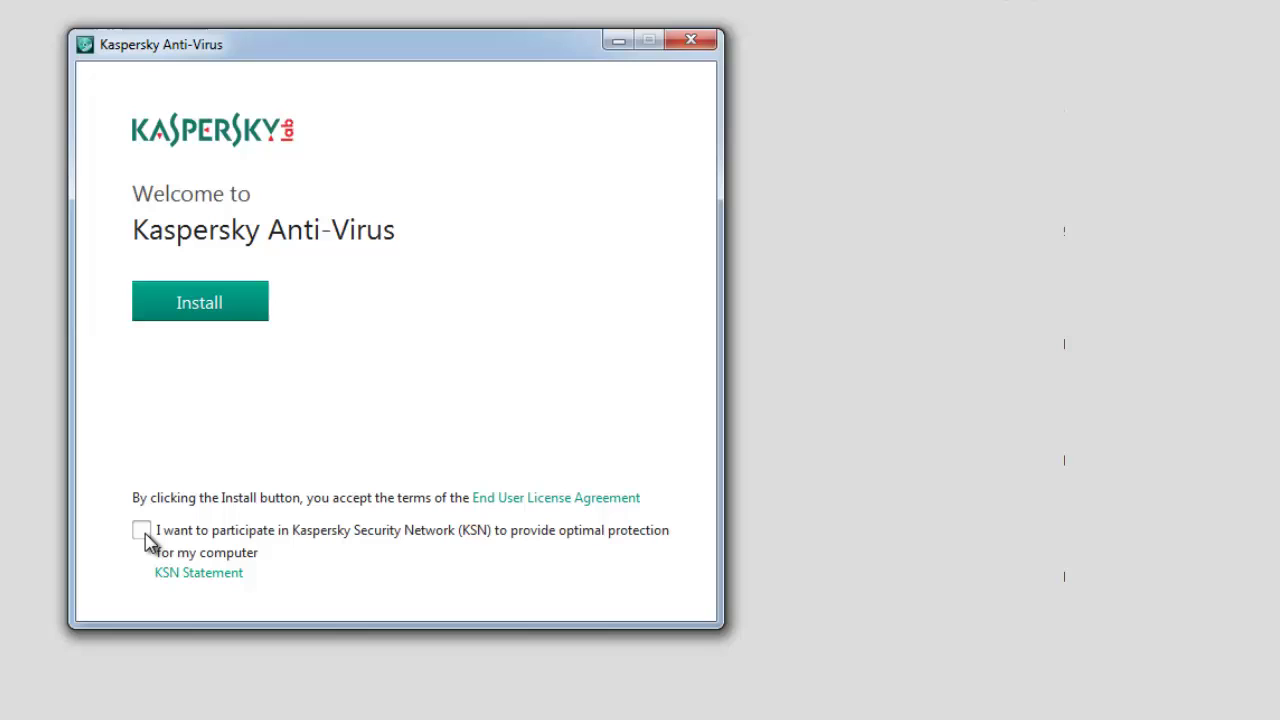
click(145, 540)
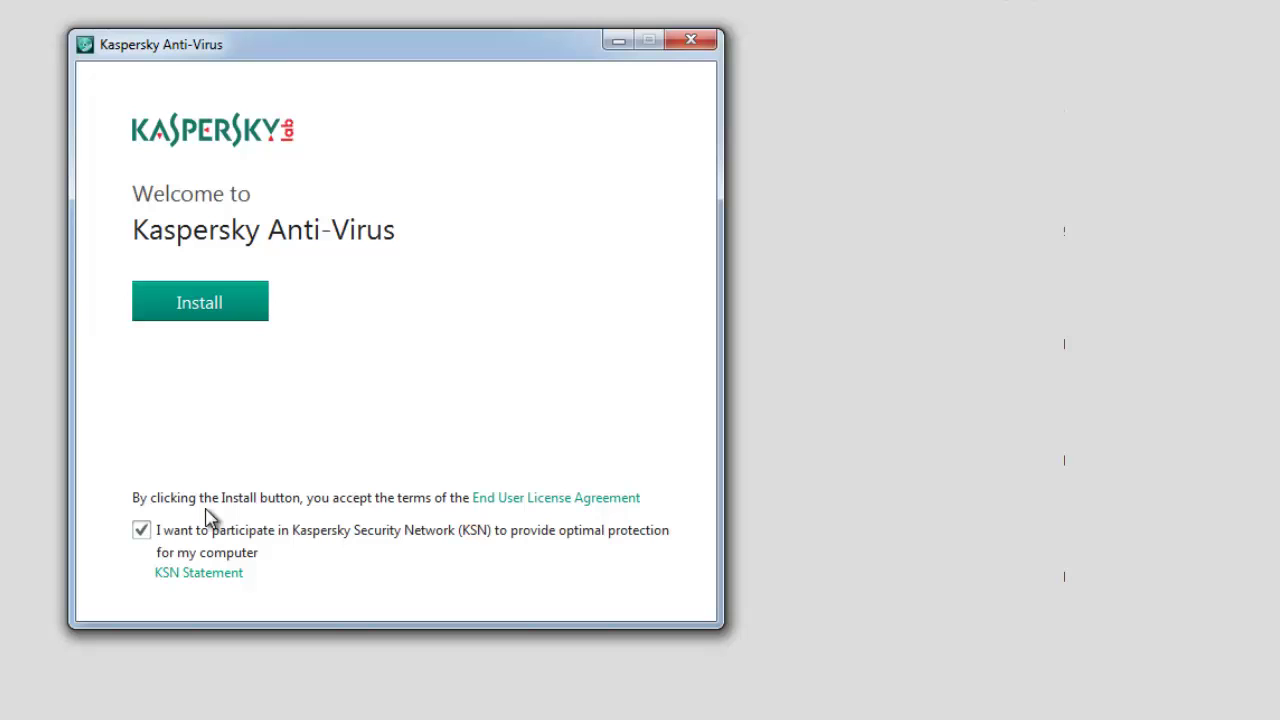
Start installing Kaspersky Anti-Virus and let the progress bar run nearly to completion
click(224, 310)
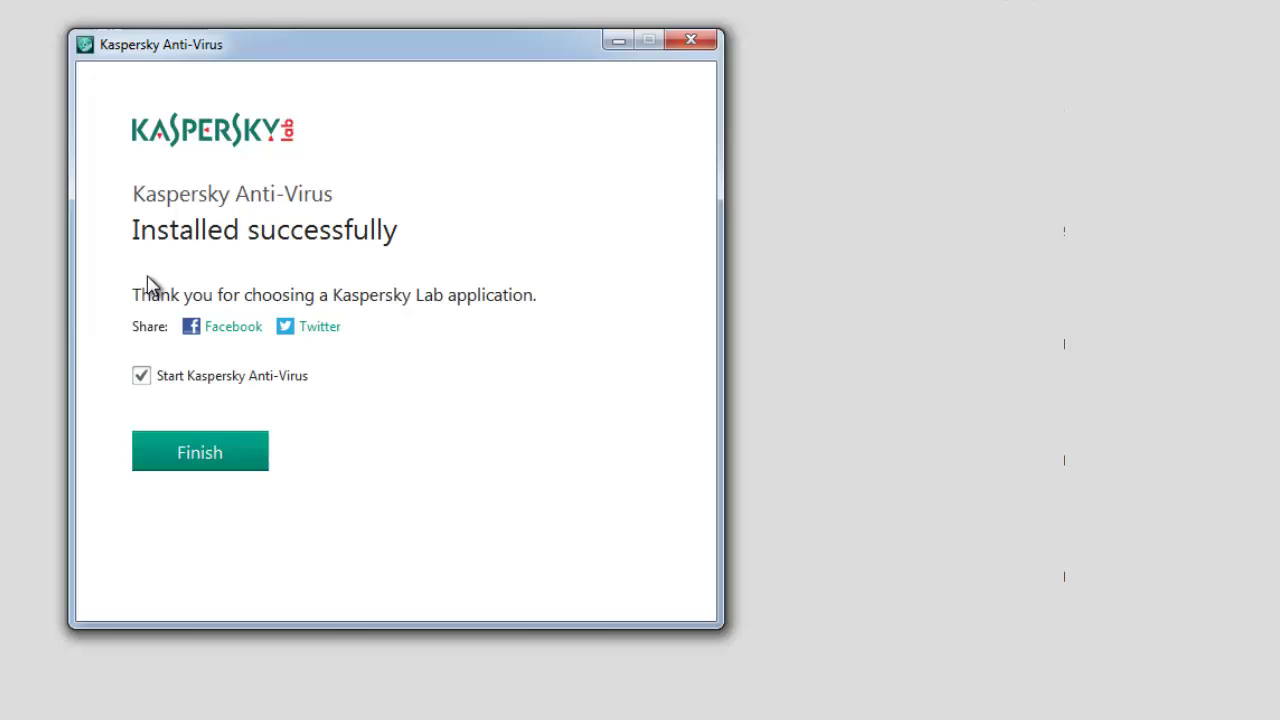
Keep Start Kaspersky Anti-Virus checked on the Installed successfully page
click(142, 380)
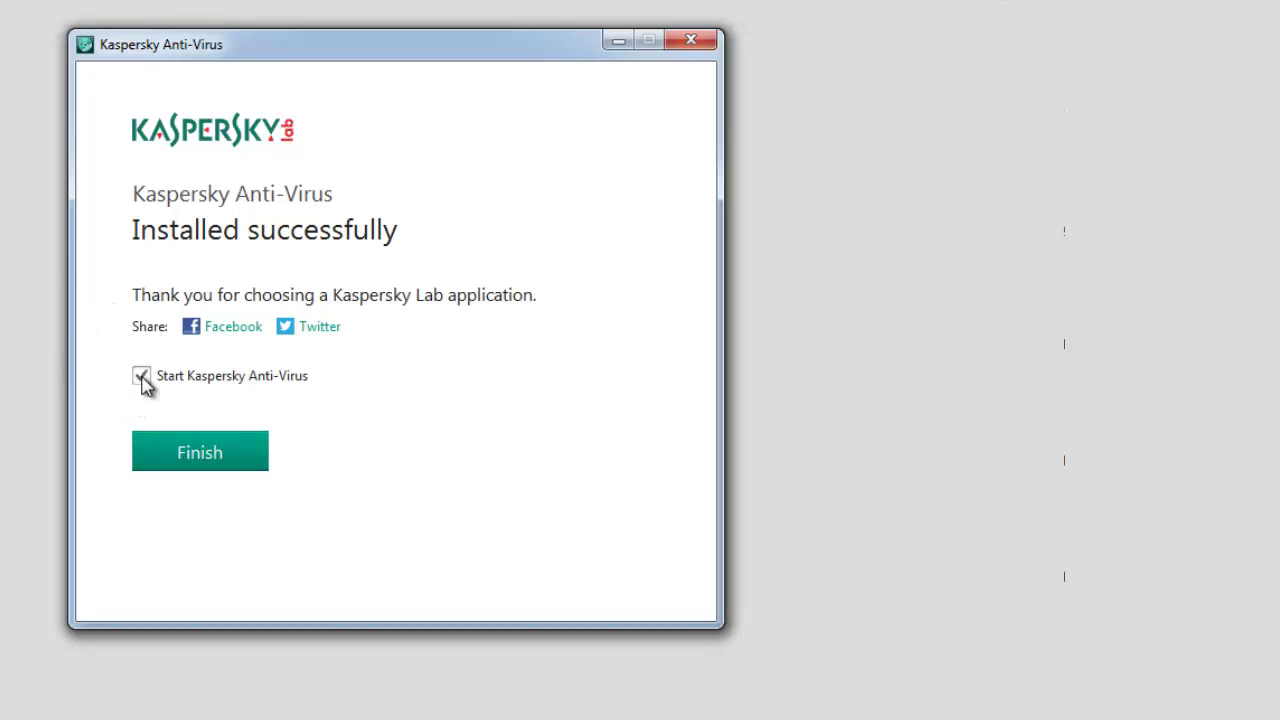